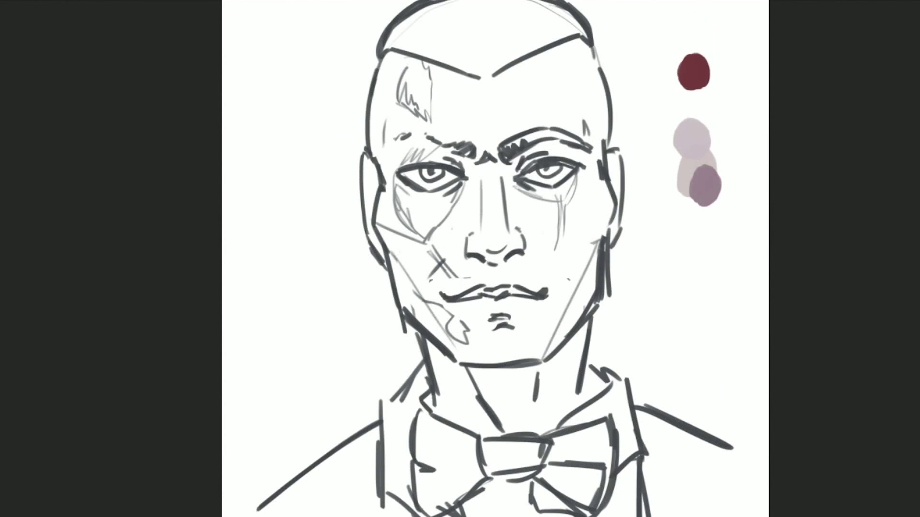
Step: Fill the face and neck flat grey, then brush soft purple under the eyes and across the cheeks, nose and lips
{"action": "left_click", "coordinate": [575, 342]}
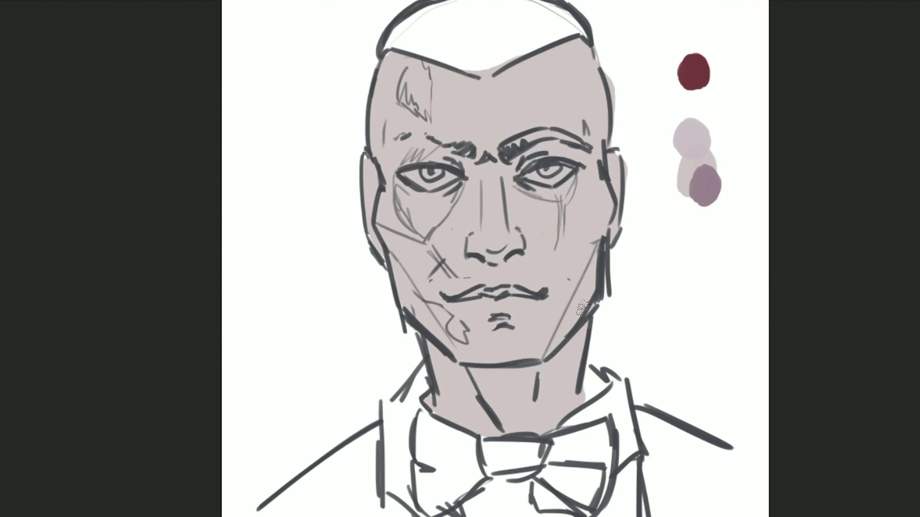
{"action": "left_click_drag", "start_coordinate": [397, 192], "coordinate": [455, 239]}
{"action": "left_click_drag", "start_coordinate": [517, 182], "coordinate": [594, 225]}
{"action": "left_click_drag", "start_coordinate": [474, 239], "coordinate": [468, 174]}
{"action": "left_click_drag", "start_coordinate": [460, 302], "coordinate": [527, 306]}
{"action": "left_click_drag", "start_coordinate": [479, 245], "coordinate": [502, 259]}
{"action": "left_click_drag", "start_coordinate": [532, 201], "coordinate": [603, 211]}
Step: Add purple shading above the eyes, around the nose and lips, and deepen it under the eyes
{"action": "left_click_drag", "start_coordinate": [378, 201], "coordinate": [422, 234]}
{"action": "left_click_drag", "start_coordinate": [508, 158], "coordinate": [570, 153]}
{"action": "left_click_drag", "start_coordinate": [426, 153], "coordinate": [584, 161]}
{"action": "mouse_move", "coordinate": [393, 144]}
{"action": "left_mouse_down"}
{"action": "mouse_move", "coordinate": [460, 158]}
{"action": "mouse_move", "coordinate": [584, 163]}
{"action": "left_mouse_up"}
{"action": "key", "text": "ctrl+z"}
{"action": "left_click_drag", "start_coordinate": [508, 182], "coordinate": [565, 206]}
{"action": "left_click_drag", "start_coordinate": [398, 192], "coordinate": [465, 201]}
Step: Shade the jaw, neck, temples, nose sides and forehead edges purple
{"action": "left_click_drag", "start_coordinate": [431, 345], "coordinate": [517, 431]}
{"action": "left_click_drag", "start_coordinate": [474, 369], "coordinate": [531, 426]}
{"action": "left_click_drag", "start_coordinate": [532, 326], "coordinate": [584, 432]}
{"action": "left_click_drag", "start_coordinate": [388, 245], "coordinate": [460, 354]}
{"action": "left_click_drag", "start_coordinate": [594, 254], "coordinate": [556, 335]}
{"action": "left_click_drag", "start_coordinate": [383, 144], "coordinate": [369, 259]}
{"action": "left_click_drag", "start_coordinate": [596, 122], "coordinate": [617, 225]}
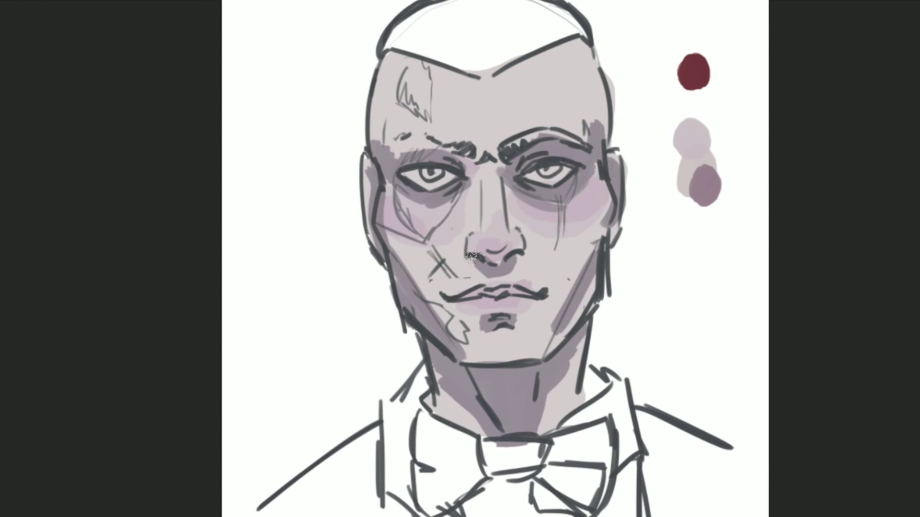
{"action": "left_click_drag", "start_coordinate": [402, 53], "coordinate": [372, 144]}
{"action": "left_click_drag", "start_coordinate": [594, 44], "coordinate": [575, 135]}
Step: Reinforce purple shading on the forehead sides, temples and jaws, lighten the neck centre, and soften the lower cheek
{"action": "left_click_drag", "start_coordinate": [393, 59], "coordinate": [376, 161]}
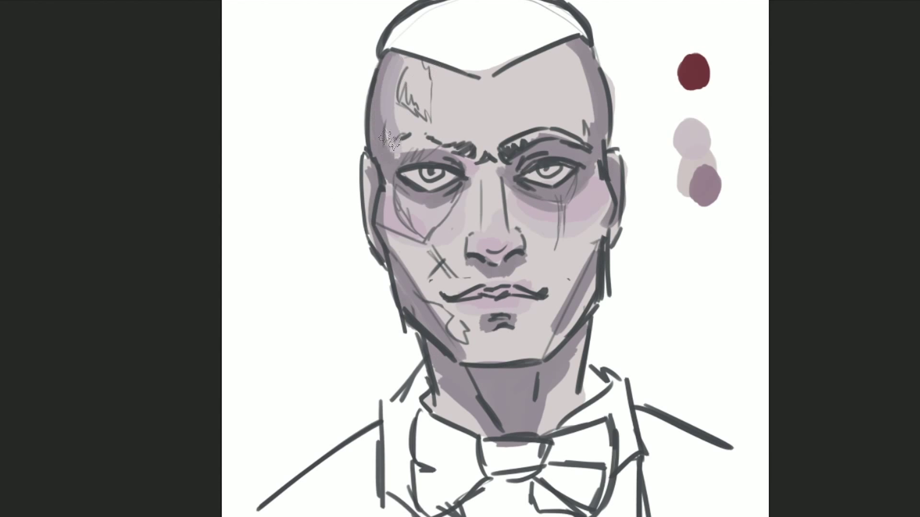
{"action": "left_click_drag", "start_coordinate": [398, 57], "coordinate": [378, 161]}
{"action": "left_click_drag", "start_coordinate": [594, 41], "coordinate": [572, 146]}
{"action": "left_click_drag", "start_coordinate": [417, 285], "coordinate": [469, 335]}
{"action": "left_click_drag", "start_coordinate": [594, 254], "coordinate": [549, 350]}
{"action": "left_click_drag", "start_coordinate": [503, 369], "coordinate": [500, 432]}
{"action": "left_click_drag", "start_coordinate": [417, 285], "coordinate": [450, 331]}
Step: Highlight the chin, nose bridge, cheeks and forehead, and paint the whites of the eyes
{"action": "left_click_drag", "start_coordinate": [512, 338], "coordinate": [498, 347]}
{"action": "left_click_drag", "start_coordinate": [494, 167], "coordinate": [493, 230]}
{"action": "left_click_drag", "start_coordinate": [383, 225], "coordinate": [450, 268]}
{"action": "left_click_drag", "start_coordinate": [599, 201], "coordinate": [570, 259]}
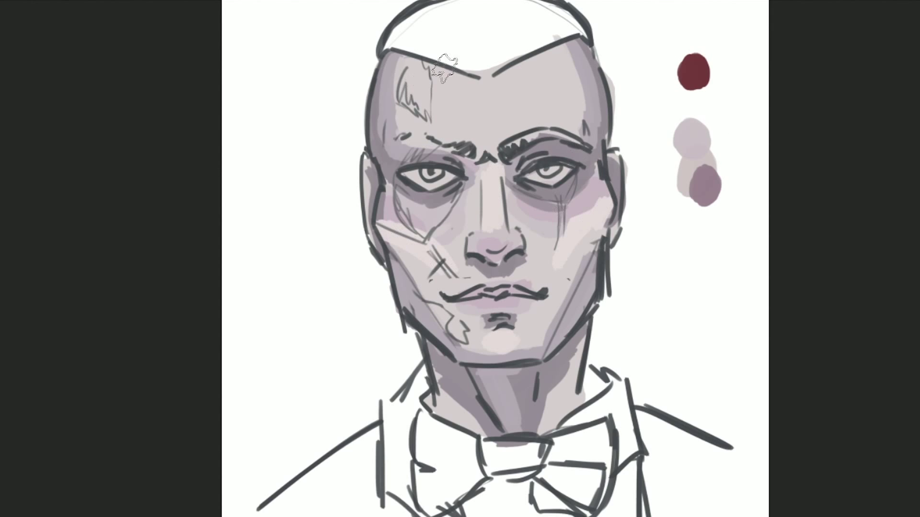
{"action": "left_click_drag", "start_coordinate": [440, 67], "coordinate": [490, 96]}
{"action": "left_click_drag", "start_coordinate": [412, 175], "coordinate": [453, 179]}
{"action": "mouse_move", "coordinate": [527, 172]}
{"action": "left_mouse_down"}
{"action": "mouse_move", "coordinate": [572, 173]}
{"action": "mouse_move", "coordinate": [553, 172]}
{"action": "left_mouse_up"}
Step: Brush initial strokes across the hair area and thicken and darken both eyebrows
{"action": "scroll", "coordinate": [493, 259], "scroll_direction": "up", "scroll_amount": 2}
{"action": "scroll", "coordinate": [809, 143], "scroll_direction": "down", "scroll_amount": 2}
{"action": "mouse_move", "coordinate": [398, 77]}
{"action": "left_mouse_down"}
{"action": "mouse_move", "coordinate": [510, 38]}
{"action": "mouse_move", "coordinate": [508, 48]}
{"action": "left_mouse_up"}
{"action": "scroll", "coordinate": [479, 143], "scroll_direction": "up", "scroll_amount": 2}
{"action": "left_click_drag", "start_coordinate": [393, 115], "coordinate": [582, 77]}
{"action": "mouse_move", "coordinate": [422, 43]}
{"action": "left_mouse_down"}
{"action": "mouse_move", "coordinate": [580, 72]}
{"action": "mouse_move", "coordinate": [431, 67]}
{"action": "left_mouse_up"}
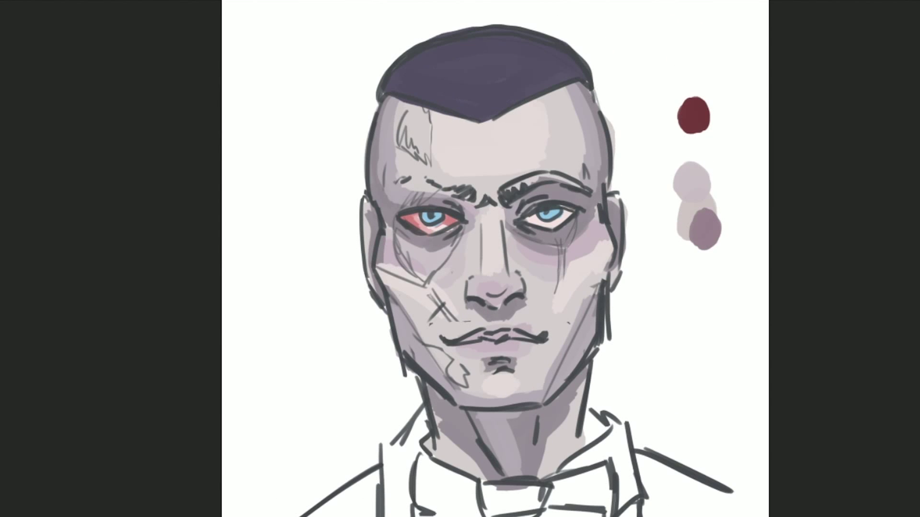
{"action": "left_click_drag", "start_coordinate": [498, 189], "coordinate": [575, 178]}
{"action": "left_click_drag", "start_coordinate": [467, 191], "coordinate": [426, 184]}
Step: Block in dark purple hair with lighter highlights and darker texture, then start a forehead blood wound
{"action": "mouse_move", "coordinate": [397, 87]}
{"action": "left_mouse_down"}
{"action": "mouse_move", "coordinate": [416, 63]}
{"action": "mouse_move", "coordinate": [467, 99]}
{"action": "left_mouse_up"}
{"action": "left_click_drag", "start_coordinate": [479, 95], "coordinate": [521, 72]}
{"action": "left_click_drag", "start_coordinate": [507, 95], "coordinate": [546, 55]}
{"action": "left_click_drag", "start_coordinate": [426, 62], "coordinate": [435, 82]}
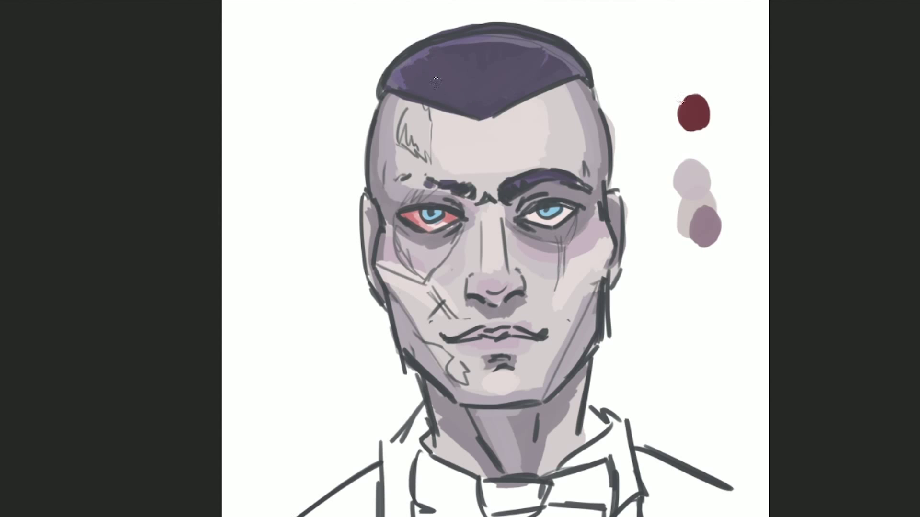
{"action": "left_click_drag", "start_coordinate": [483, 115], "coordinate": [532, 81]}
{"action": "left_click_drag", "start_coordinate": [446, 115], "coordinate": [555, 76]}
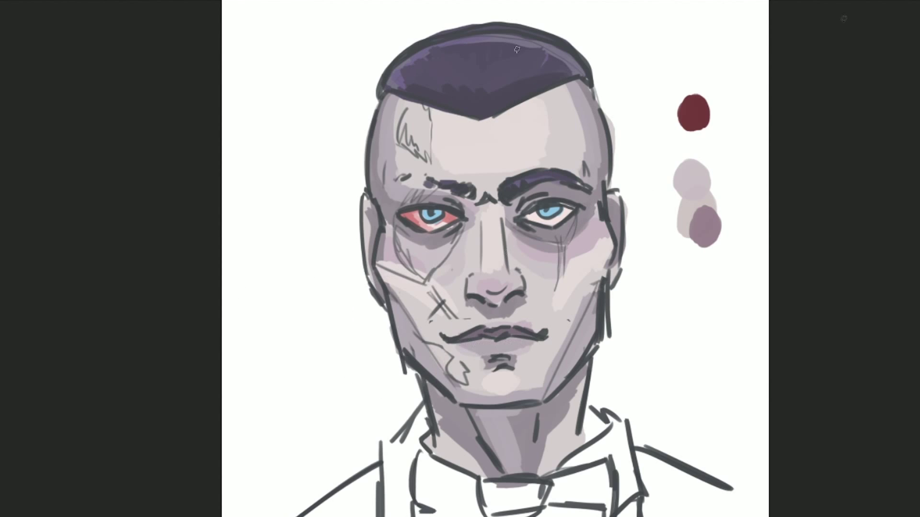
{"action": "left_click_drag", "start_coordinate": [402, 109], "coordinate": [424, 154]}
Step: Paint dark red blood around the left eye, down the left cheek and under the right eye, blending it softer
{"action": "left_click_drag", "start_coordinate": [397, 225], "coordinate": [428, 273]}
{"action": "left_click_drag", "start_coordinate": [391, 206], "coordinate": [434, 190]}
{"action": "mouse_move", "coordinate": [409, 281]}
{"action": "left_mouse_down"}
{"action": "mouse_move", "coordinate": [450, 318]}
{"action": "mouse_move", "coordinate": [467, 381]}
{"action": "left_mouse_up"}
{"action": "left_click_drag", "start_coordinate": [529, 225], "coordinate": [571, 229]}
{"action": "left_click_drag", "start_coordinate": [397, 244], "coordinate": [421, 311]}
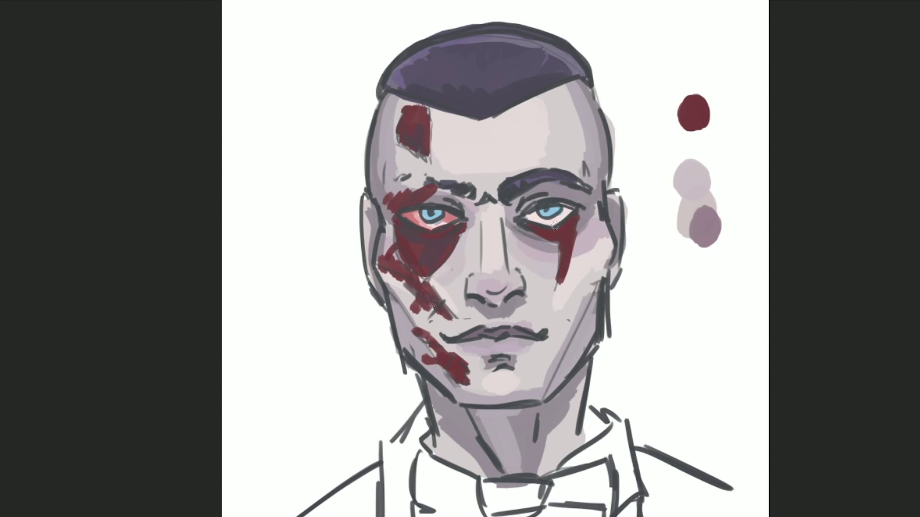
{"action": "left_click_drag", "start_coordinate": [391, 134], "coordinate": [434, 158]}
{"action": "mouse_move", "coordinate": [379, 178]}
{"action": "left_mouse_down"}
{"action": "mouse_move", "coordinate": [392, 254]}
{"action": "mouse_move", "coordinate": [443, 316]}
{"action": "left_mouse_up"}
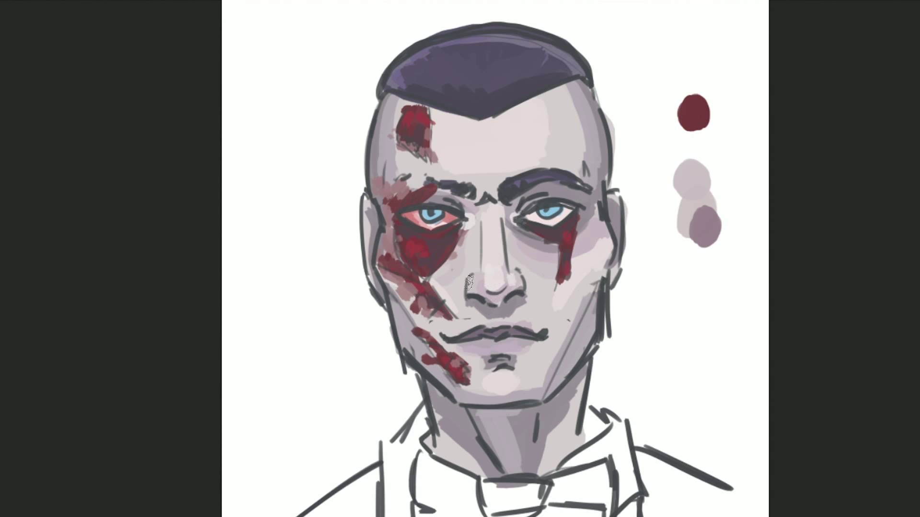
Step: Shade the nose bridge sides, inner brows, upper forehead and both temples grey
{"action": "left_click_drag", "start_coordinate": [507, 207], "coordinate": [568, 191]}
{"action": "mouse_move", "coordinate": [433, 213]}
{"action": "left_mouse_down"}
{"action": "mouse_move", "coordinate": [481, 194]}
{"action": "mouse_move", "coordinate": [472, 276]}
{"action": "left_mouse_up"}
{"action": "key", "text": "ctrl+z"}
{"action": "left_click_drag", "start_coordinate": [475, 216], "coordinate": [467, 277]}
{"action": "left_click_drag", "start_coordinate": [503, 206], "coordinate": [520, 270]}
{"action": "left_click_drag", "start_coordinate": [398, 163], "coordinate": [390, 96]}
{"action": "left_click_drag", "start_coordinate": [524, 112], "coordinate": [575, 84]}
{"action": "left_click_drag", "start_coordinate": [599, 165], "coordinate": [568, 86]}
{"action": "mouse_move", "coordinate": [584, 153]}
{"action": "left_mouse_down"}
{"action": "mouse_move", "coordinate": [431, 110]}
{"action": "mouse_move", "coordinate": [573, 120]}
{"action": "left_mouse_up"}
{"action": "key", "text": "ctrl+z"}
Step: Brighten the centre forehead, lighten the neck below the chin, and darken the temple shading
{"action": "left_click_drag", "start_coordinate": [429, 158], "coordinate": [469, 140]}
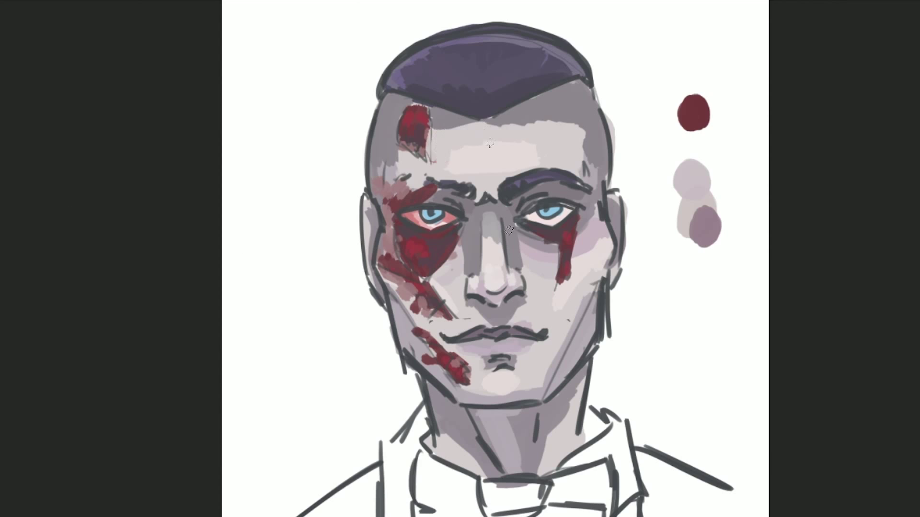
{"action": "left_click_drag", "start_coordinate": [494, 419], "coordinate": [526, 472]}
{"action": "left_click_drag", "start_coordinate": [570, 388], "coordinate": [536, 469]}
{"action": "left_click_drag", "start_coordinate": [584, 125], "coordinate": [542, 154]}
{"action": "mouse_move", "coordinate": [598, 158]}
{"action": "left_mouse_down"}
{"action": "mouse_move", "coordinate": [575, 86]}
{"action": "mouse_move", "coordinate": [547, 93]}
{"action": "left_mouse_up"}
{"action": "left_click_drag", "start_coordinate": [378, 148], "coordinate": [388, 96]}
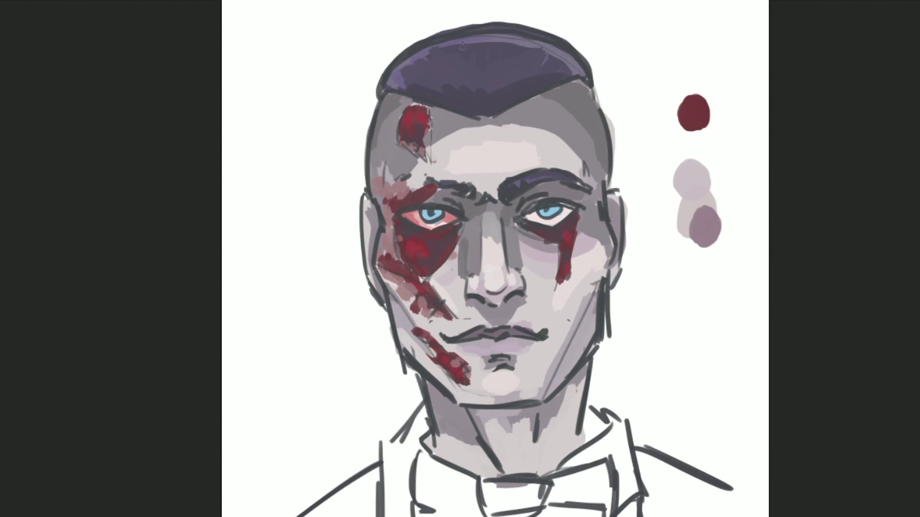
Step: Brighten the right cheek and jaw, adjust the area above the upper lip, and darken the nose bridge
{"action": "left_click_drag", "start_coordinate": [594, 268], "coordinate": [541, 392]}
{"action": "left_click_drag", "start_coordinate": [527, 307], "coordinate": [469, 316]}
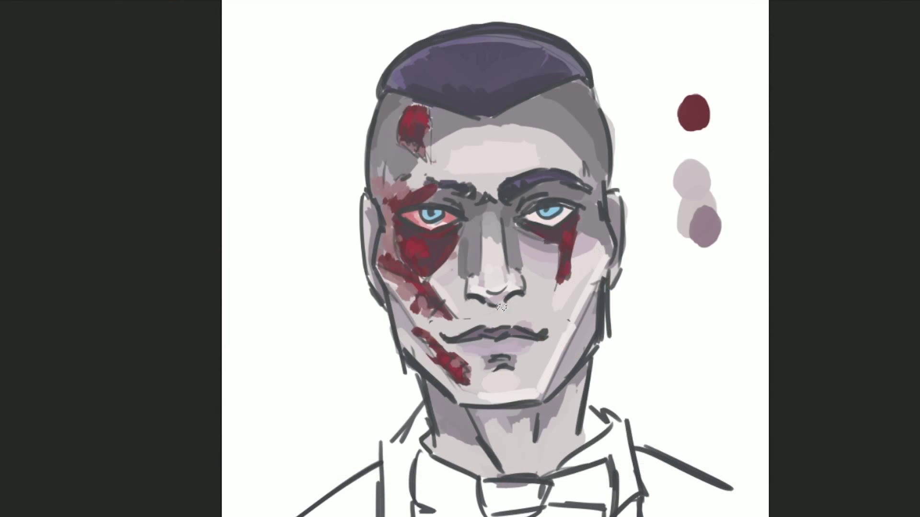
{"action": "left_click_drag", "start_coordinate": [532, 311], "coordinate": [495, 320]}
{"action": "left_click_drag", "start_coordinate": [479, 213], "coordinate": [498, 288]}
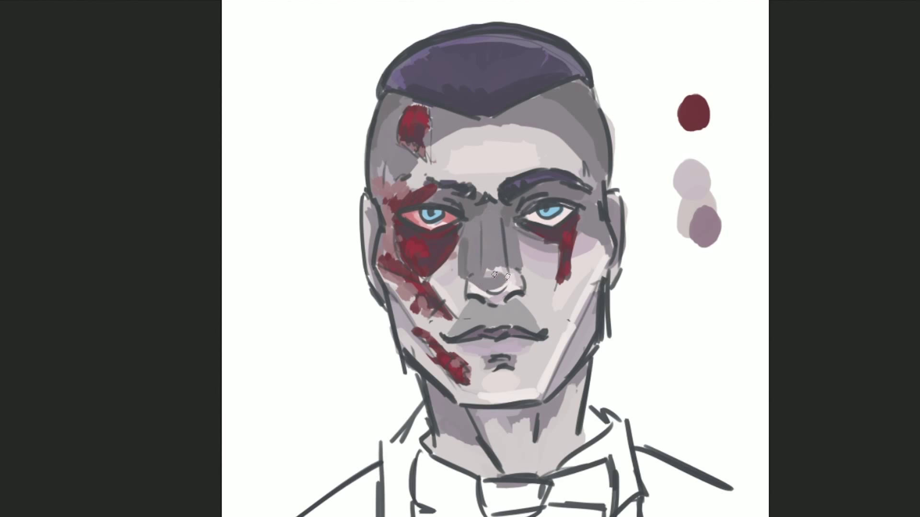
Step: Shade above the upper lip, lighten the chin and neck, and add a forehead highlight band
{"action": "left_click_drag", "start_coordinate": [450, 331], "coordinate": [536, 302]}
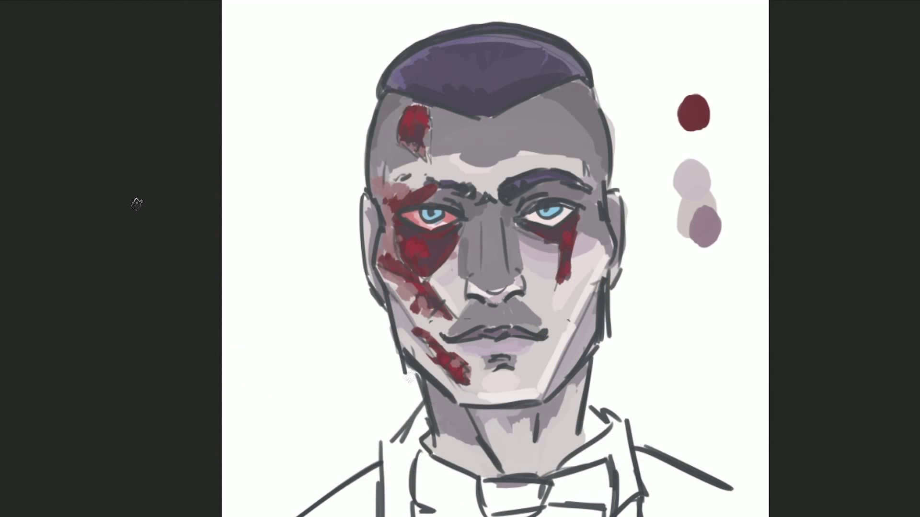
{"action": "left_click_drag", "start_coordinate": [455, 431], "coordinate": [527, 407]}
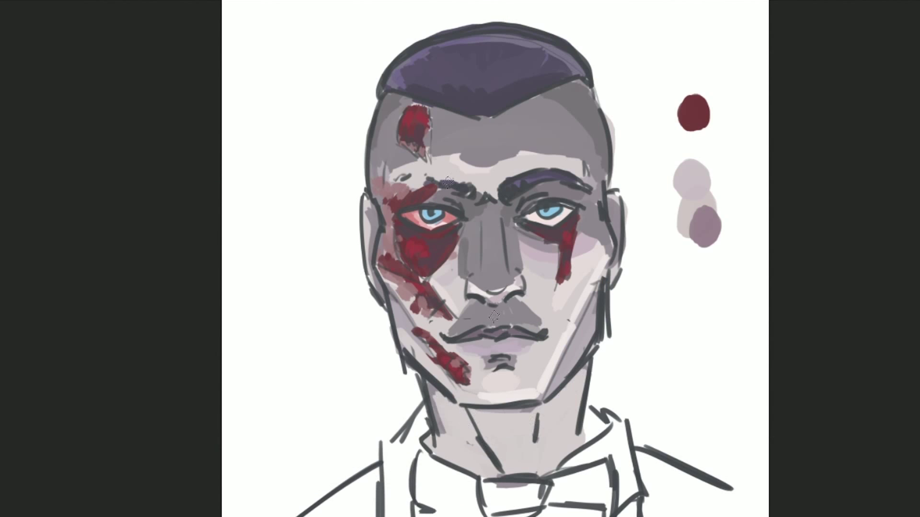
{"action": "left_click_drag", "start_coordinate": [479, 379], "coordinate": [522, 384]}
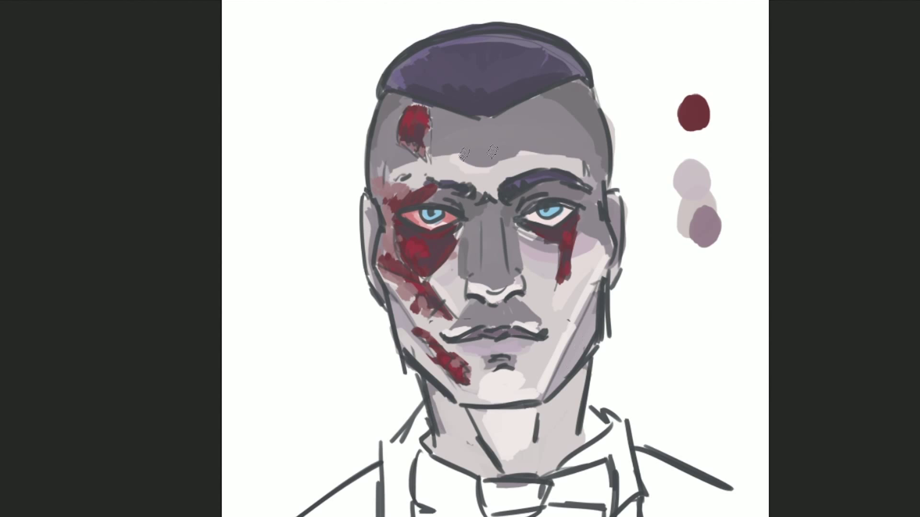
{"action": "left_click_drag", "start_coordinate": [463, 153], "coordinate": [575, 159]}
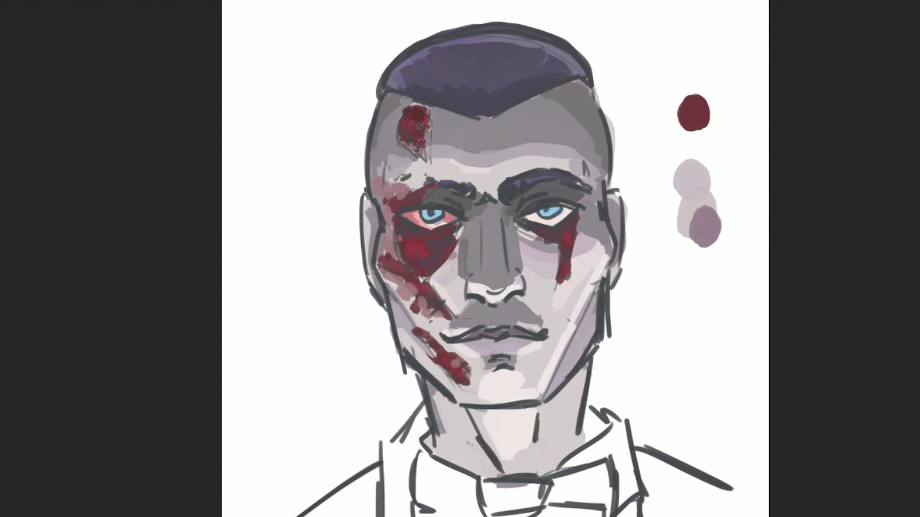
Step: Darken the forehead and left-eye blood, the nose bridge, and both temples' shading
{"action": "left_click_drag", "start_coordinate": [417, 111], "coordinate": [421, 239]}
{"action": "left_click_drag", "start_coordinate": [467, 211], "coordinate": [489, 228]}
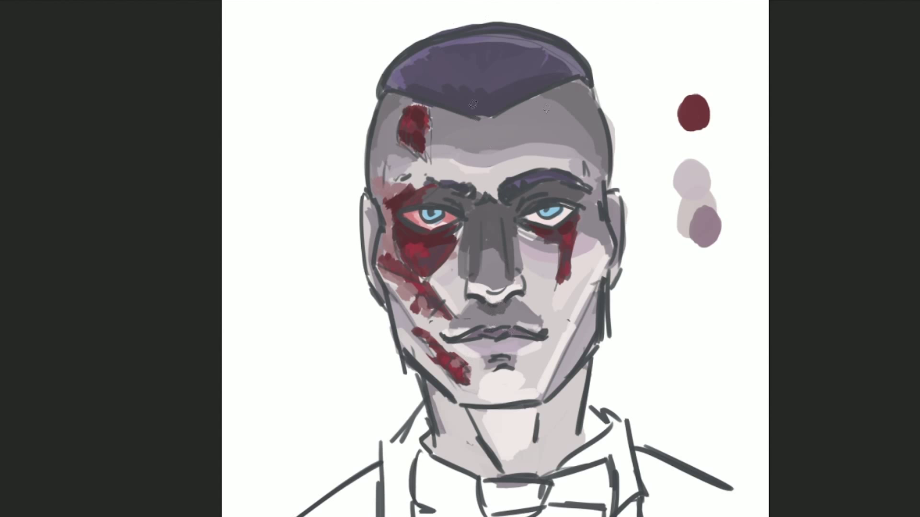
{"action": "left_click_drag", "start_coordinate": [575, 91], "coordinate": [594, 172]}
{"action": "left_click_drag", "start_coordinate": [398, 101], "coordinate": [378, 187]}
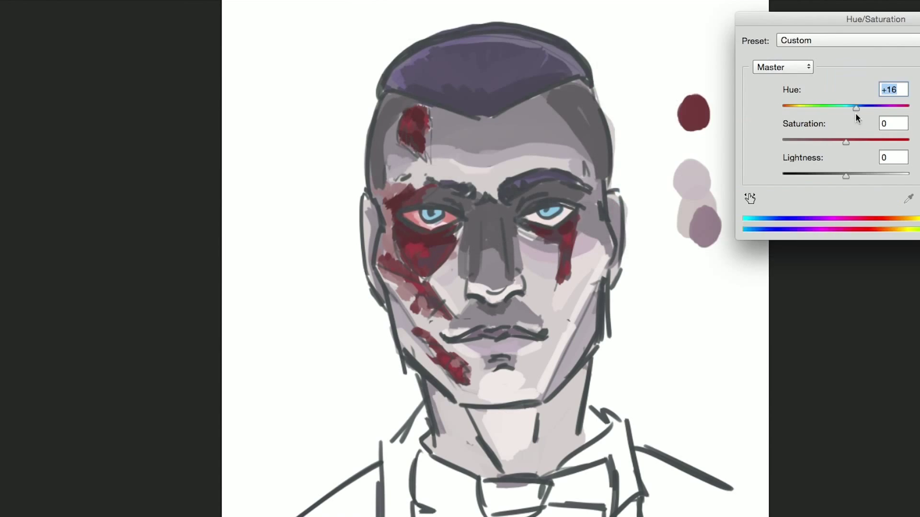
Step: Shade the shirt collar sides and bow tie wings light grey, and repaint the hair darker purple
{"action": "left_click_drag", "start_coordinate": [402, 381], "coordinate": [422, 469]}
{"action": "left_click_drag", "start_coordinate": [594, 355], "coordinate": [604, 479]}
{"action": "left_click_drag", "start_coordinate": [570, 383], "coordinate": [531, 469]}
{"action": "mouse_move", "coordinate": [402, 58]}
{"action": "left_mouse_down"}
{"action": "mouse_move", "coordinate": [556, 29]}
{"action": "mouse_move", "coordinate": [544, 35]}
{"action": "left_mouse_up"}
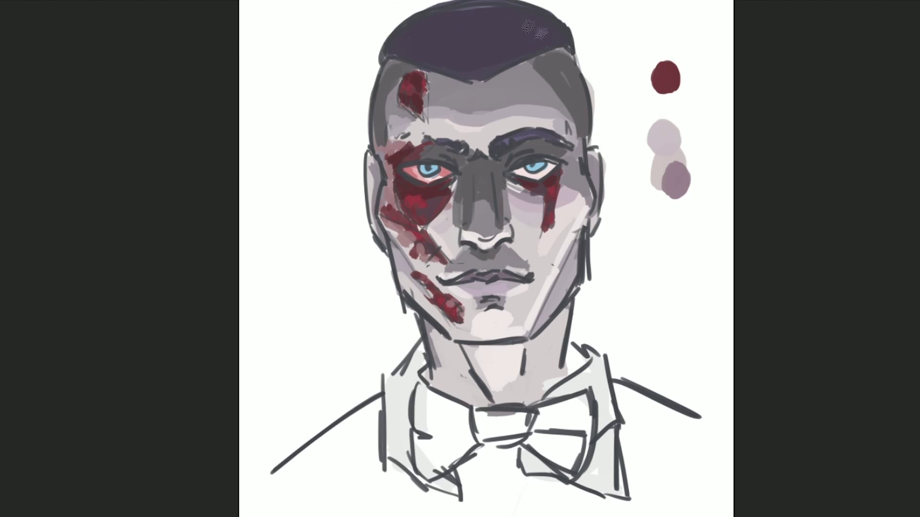
Step: Paint the jacket and bow tie dark slate blue, starting with the left shoulder line
{"action": "left_click_drag", "start_coordinate": [382, 398], "coordinate": [276, 472]}
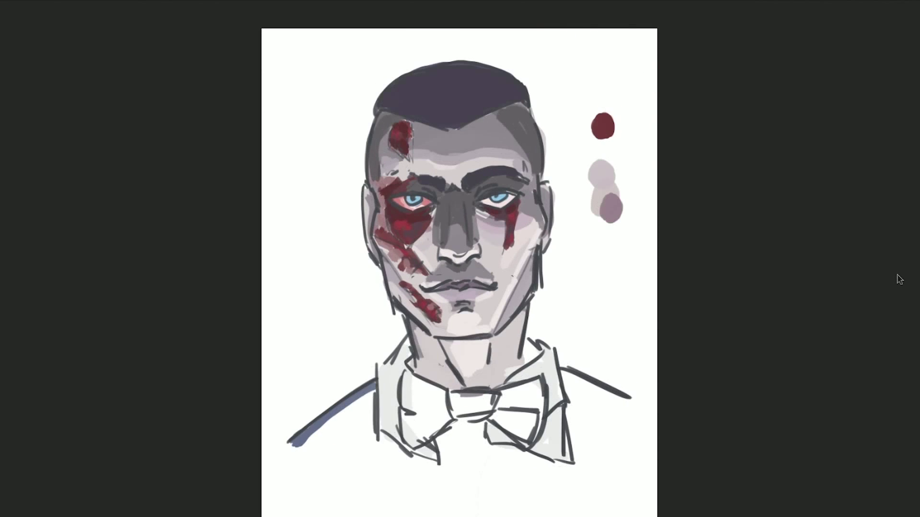
{"action": "mouse_move", "coordinate": [370, 397]}
{"action": "left_mouse_down"}
{"action": "mouse_move", "coordinate": [564, 462]}
{"action": "mouse_move", "coordinate": [383, 495]}
{"action": "mouse_move", "coordinate": [373, 397]}
{"action": "left_mouse_up"}
{"action": "mouse_move", "coordinate": [388, 441]}
{"action": "left_mouse_down"}
{"action": "mouse_move", "coordinate": [542, 479]}
{"action": "mouse_move", "coordinate": [536, 462]}
{"action": "left_mouse_up"}
{"action": "mouse_move", "coordinate": [405, 383]}
{"action": "left_mouse_down"}
{"action": "mouse_move", "coordinate": [459, 416]}
{"action": "mouse_move", "coordinate": [527, 401]}
{"action": "left_mouse_up"}
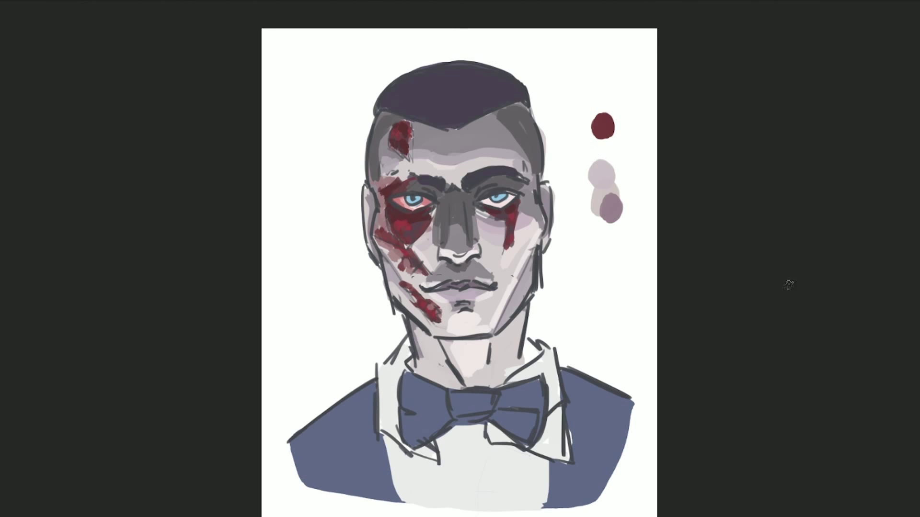
Step: Add lighter blue highlights on the jacket and bow tie, then give the right eye a heavy upper lid
{"action": "left_click_drag", "start_coordinate": [307, 445], "coordinate": [369, 489]}
{"action": "left_click_drag", "start_coordinate": [335, 431], "coordinate": [393, 499]}
{"action": "mouse_move", "coordinate": [556, 412]}
{"action": "left_mouse_down"}
{"action": "mouse_move", "coordinate": [594, 503]}
{"action": "mouse_move", "coordinate": [613, 489]}
{"action": "left_mouse_up"}
{"action": "left_click_drag", "start_coordinate": [408, 407], "coordinate": [527, 421]}
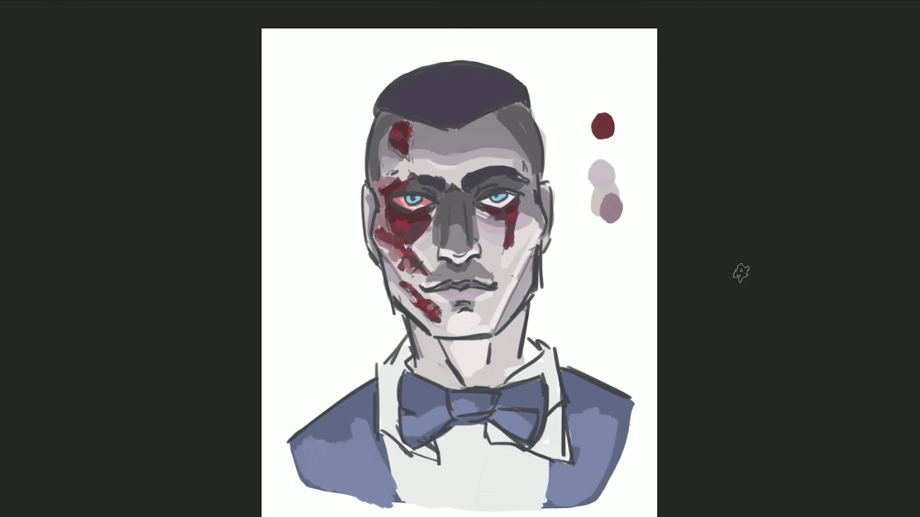
{"action": "key", "text": "ctrl+plus"}
{"action": "key", "text": "ctrl+plus"}
{"action": "left_click_drag", "start_coordinate": [495, 166], "coordinate": [590, 171]}
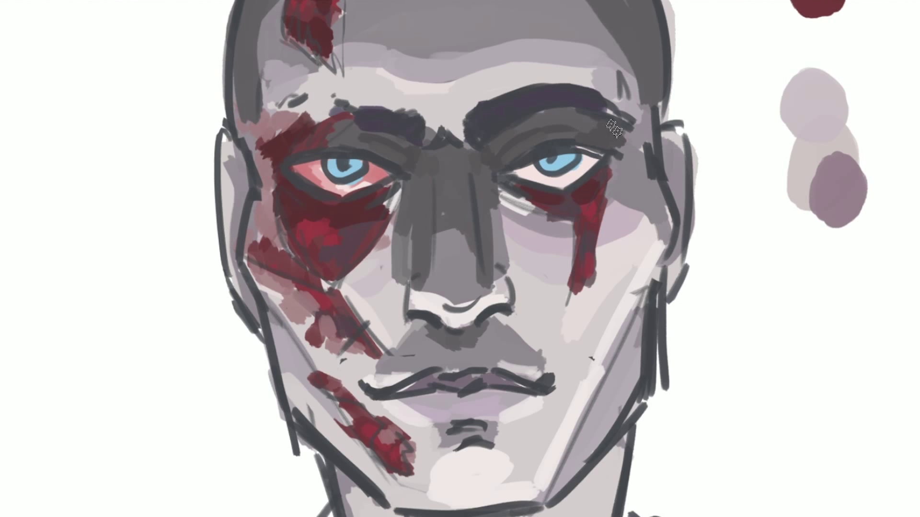
Step: Zoom in closer on the face and switch to a Watercolor brush preset
{"action": "key", "text": "ctrl+plus"}
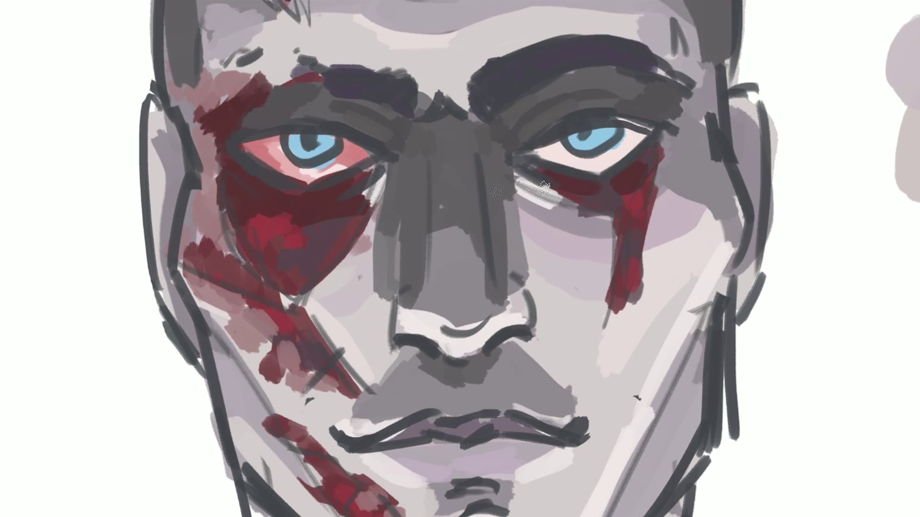
{"action": "left_click", "coordinate": [128, 5]}
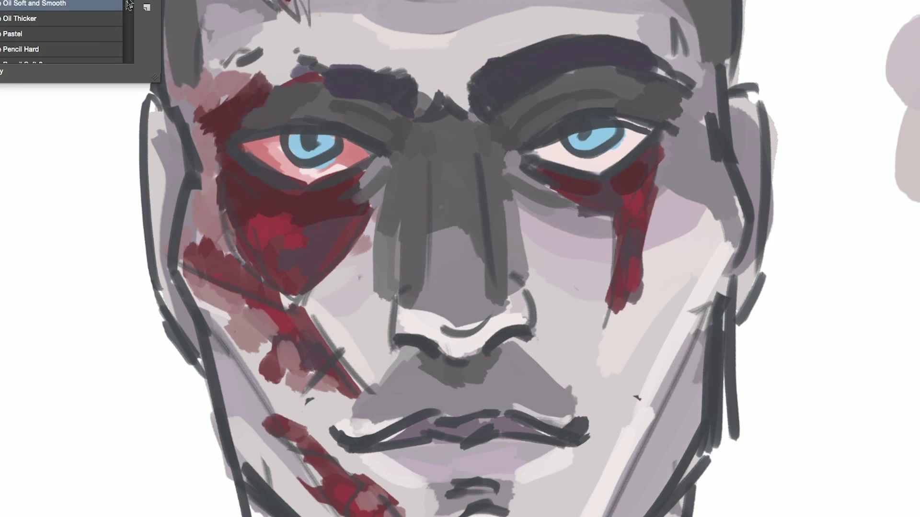
{"action": "left_click_drag", "start_coordinate": [128, 5], "coordinate": [128, 53]}
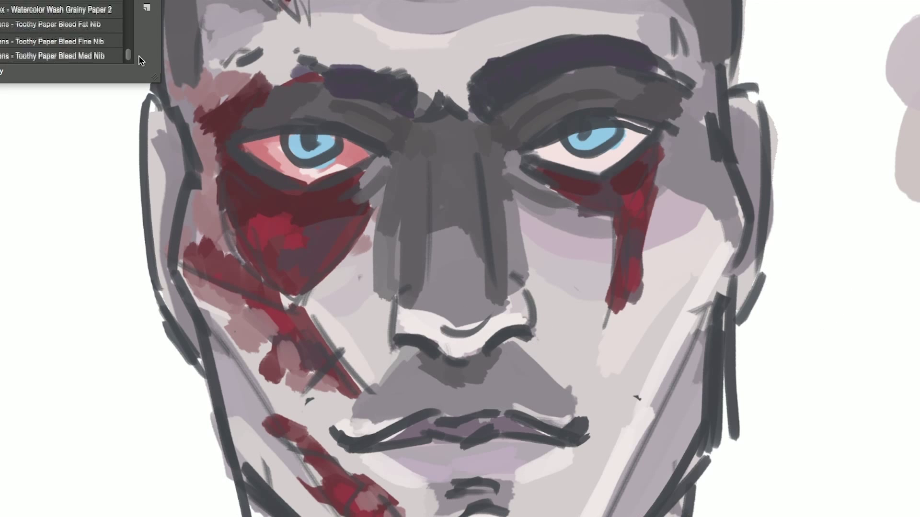
{"action": "left_click", "coordinate": [79, 64]}
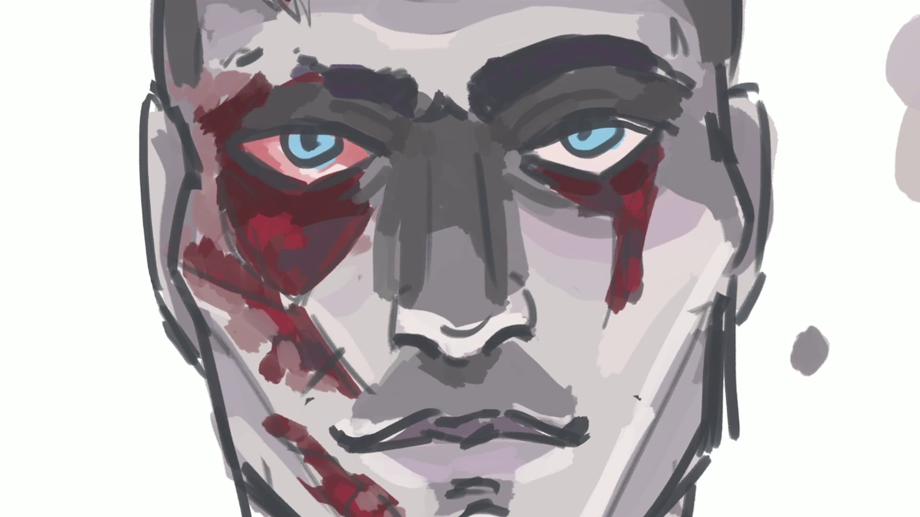
Step: Shade the nose bridge, both sides of the nose, above the upper lip and the right cheek in grey watercolor
{"action": "left_click_drag", "start_coordinate": [460, 189], "coordinate": [433, 275]}
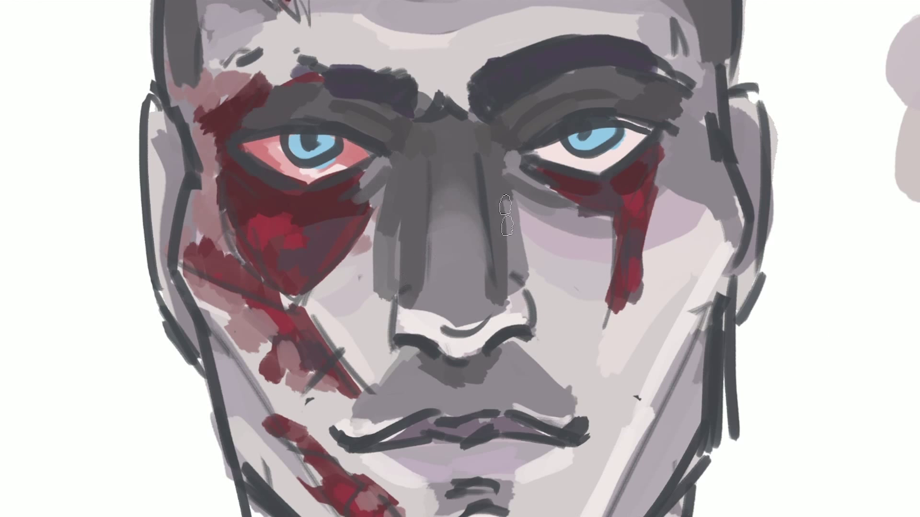
{"action": "left_click_drag", "start_coordinate": [505, 196], "coordinate": [517, 281]}
{"action": "left_click_drag", "start_coordinate": [388, 226], "coordinate": [383, 293]}
{"action": "left_click_drag", "start_coordinate": [503, 345], "coordinate": [373, 407]}
{"action": "mouse_move", "coordinate": [493, 325]}
{"action": "left_mouse_down"}
{"action": "mouse_move", "coordinate": [354, 431]}
{"action": "mouse_move", "coordinate": [536, 352]}
{"action": "left_mouse_up"}
{"action": "left_click_drag", "start_coordinate": [388, 153], "coordinate": [364, 197]}
{"action": "left_click_drag", "start_coordinate": [699, 189], "coordinate": [666, 235]}
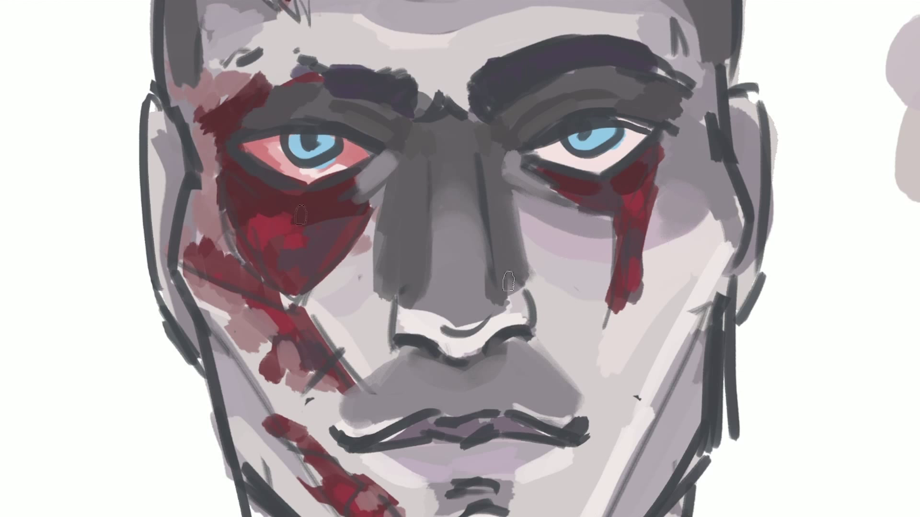
{"action": "left_click_drag", "start_coordinate": [383, 186], "coordinate": [368, 309]}
{"action": "left_click_drag", "start_coordinate": [379, 242], "coordinate": [371, 340]}
{"action": "left_click_drag", "start_coordinate": [524, 189], "coordinate": [541, 302]}
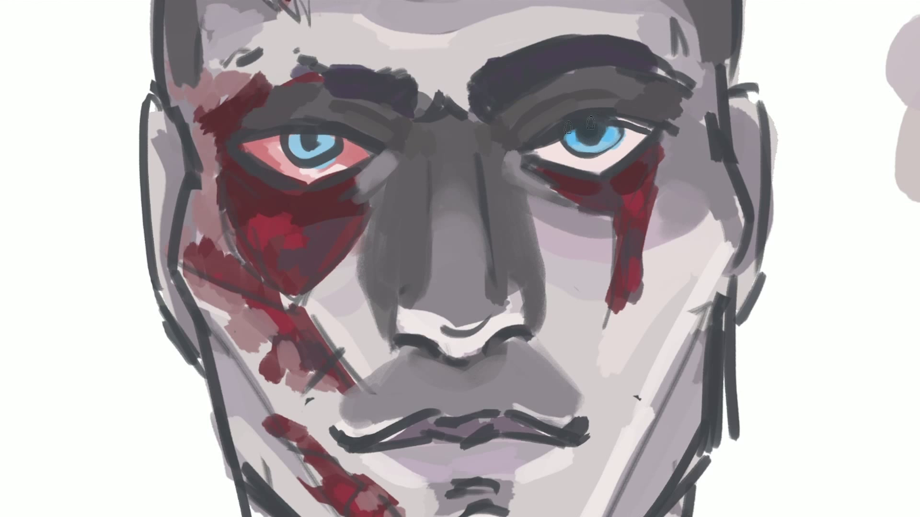
Step: Darken the left upper lid, make the lower lid pinker, deepen the lips purple, and extend the right eyebrow
{"action": "left_click_drag", "start_coordinate": [244, 137], "coordinate": [381, 152]}
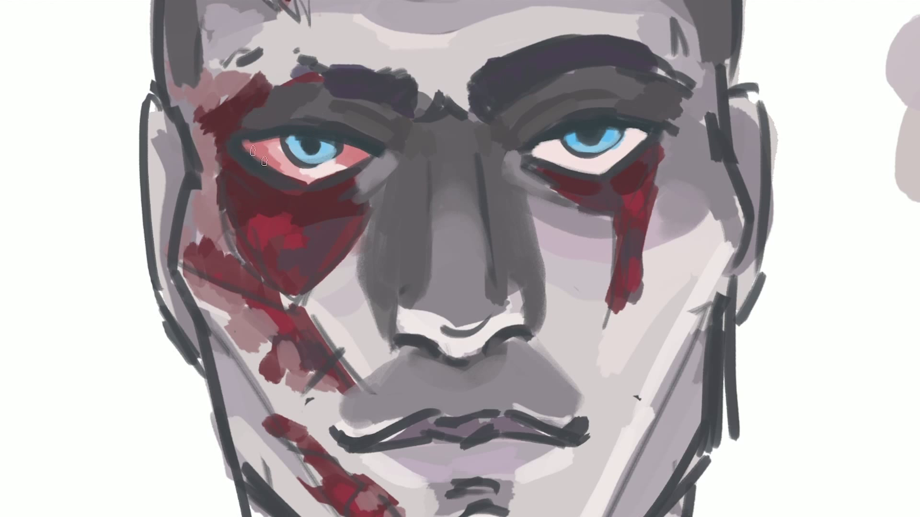
{"action": "left_click_drag", "start_coordinate": [247, 144], "coordinate": [375, 138]}
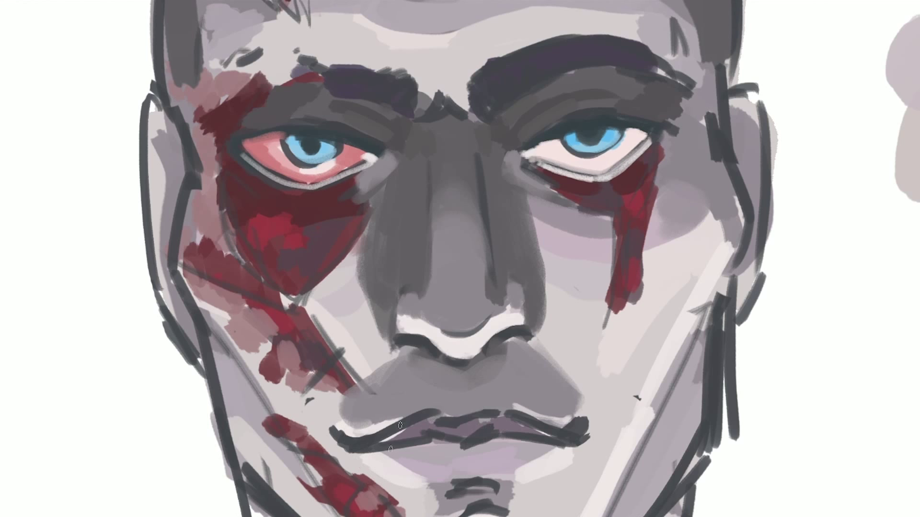
{"action": "left_click_drag", "start_coordinate": [369, 439], "coordinate": [479, 431]}
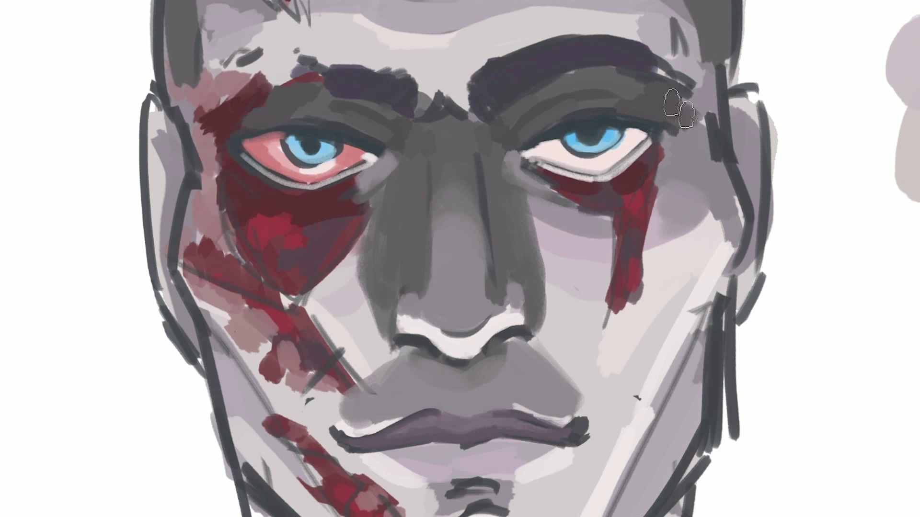
{"action": "left_click_drag", "start_coordinate": [675, 105], "coordinate": [701, 115]}
{"action": "scroll", "coordinate": [574, 212], "scroll_direction": "down", "scroll_amount": 3}
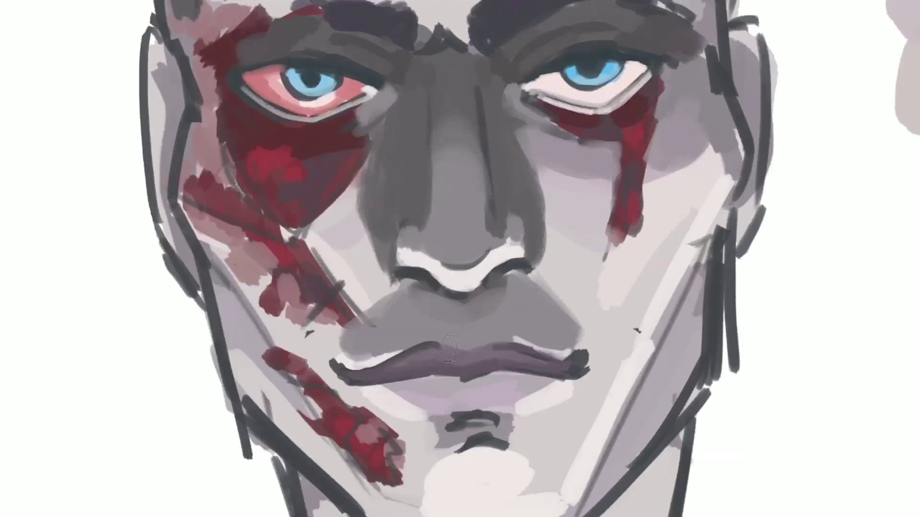
Step: Cover the dark right jaw outline with light grey and blend the forehead and brow shading grey
{"action": "left_click_drag", "start_coordinate": [697, 278], "coordinate": [594, 513]}
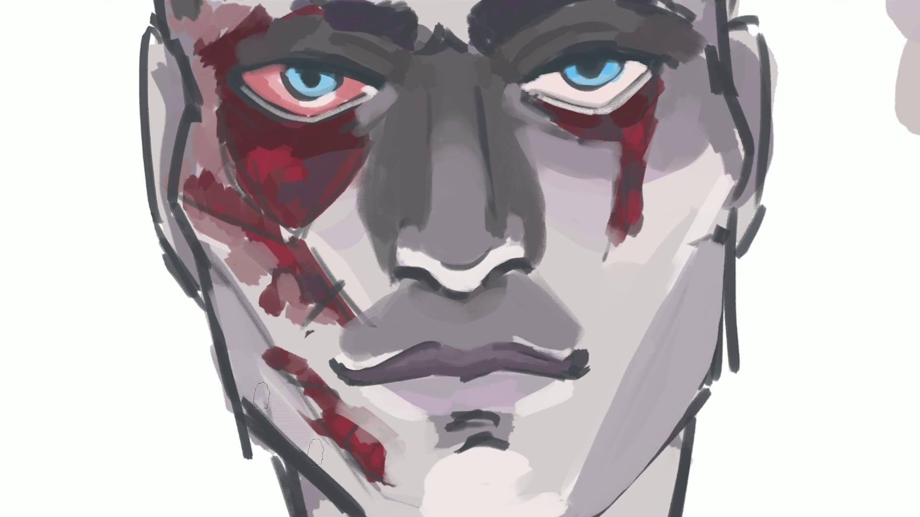
{"action": "left_click_drag", "start_coordinate": [731, 271], "coordinate": [728, 378]}
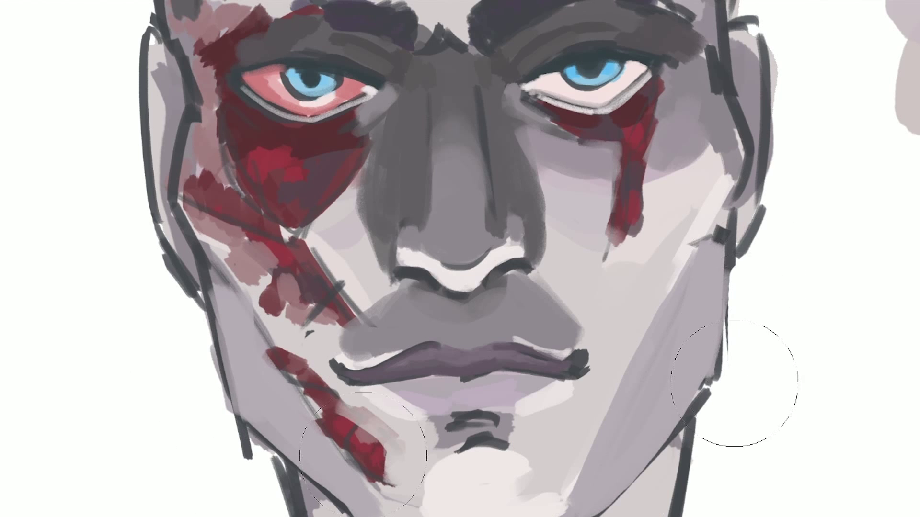
{"action": "left_click_drag", "start_coordinate": [704, 304], "coordinate": [599, 479]}
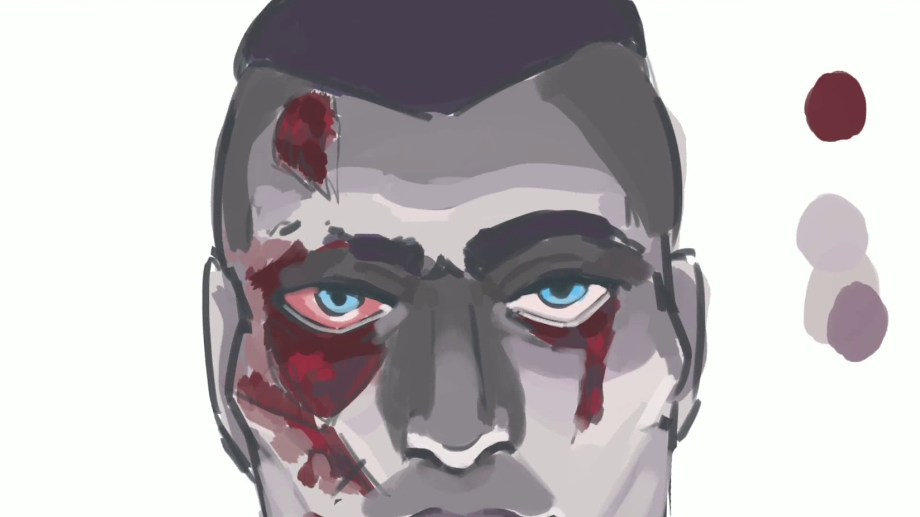
{"action": "left_click_drag", "start_coordinate": [622, 82], "coordinate": [546, 192]}
{"action": "mouse_move", "coordinate": [604, 179]}
{"action": "left_mouse_down"}
{"action": "mouse_move", "coordinate": [342, 184]}
{"action": "mouse_move", "coordinate": [589, 194]}
{"action": "mouse_move", "coordinate": [335, 206]}
{"action": "left_mouse_up"}
{"action": "left_click_drag", "start_coordinate": [642, 158], "coordinate": [518, 211]}
{"action": "left_click_drag", "start_coordinate": [330, 239], "coordinate": [623, 215]}
{"action": "scroll", "coordinate": [316, 203], "scroll_direction": "down", "scroll_amount": 3}
Step: Add dark red blood over the left temple, cheek, jaw diagonal and under the right eye
{"action": "left_click_drag", "start_coordinate": [249, 182], "coordinate": [269, 297]}
{"action": "left_click_drag", "start_coordinate": [259, 254], "coordinate": [345, 422]}
{"action": "left_click_drag", "start_coordinate": [239, 316], "coordinate": [326, 383]}
{"action": "mouse_move", "coordinate": [522, 258]}
{"action": "left_mouse_down"}
{"action": "mouse_move", "coordinate": [614, 268]}
{"action": "mouse_move", "coordinate": [579, 374]}
{"action": "left_mouse_up"}
{"action": "scroll", "coordinate": [321, 292], "scroll_direction": "down", "scroll_amount": 5}
{"action": "left_click_drag", "start_coordinate": [306, 345], "coordinate": [392, 421]}
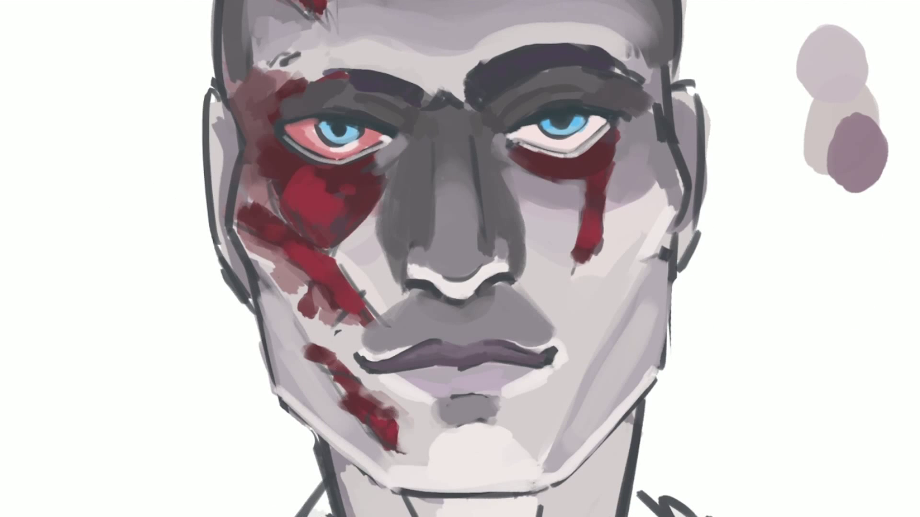
{"action": "left_click_drag", "start_coordinate": [268, 192], "coordinate": [335, 288]}
{"action": "scroll", "coordinate": [320, 282], "scroll_direction": "up", "scroll_amount": 6}
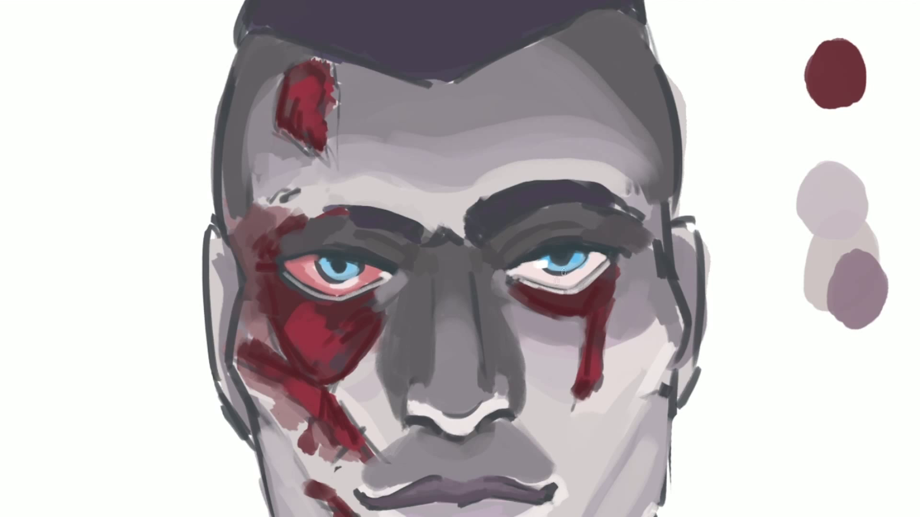
{"action": "scroll", "coordinate": [562, 272], "scroll_direction": "down", "scroll_amount": 3}
{"action": "scroll", "coordinate": [512, 102], "scroll_direction": "down", "scroll_amount": 2}
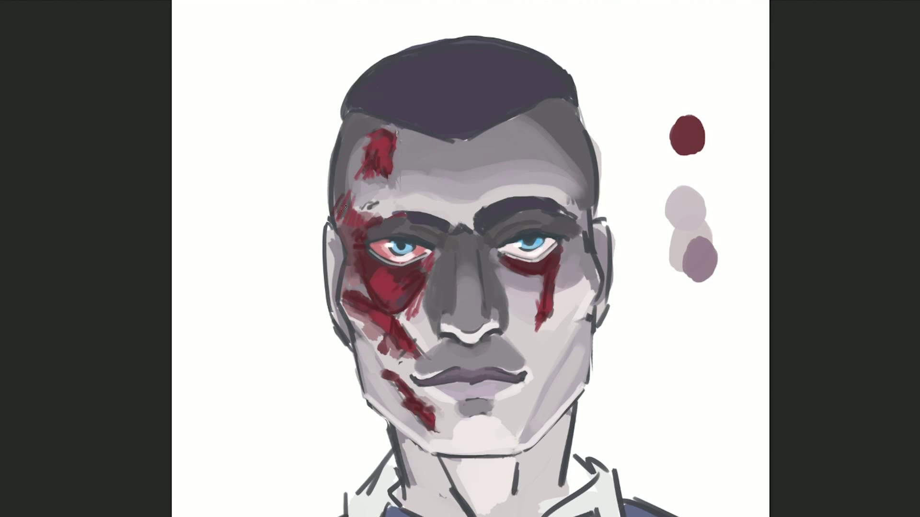
Step: Lighten the neck and under-chin, then shade the neck sides and collar grey
{"action": "scroll", "coordinate": [378, 365], "scroll_direction": "down", "scroll_amount": 5}
{"action": "mouse_move", "coordinate": [398, 330]}
{"action": "left_mouse_down"}
{"action": "mouse_move", "coordinate": [483, 360]}
{"action": "mouse_move", "coordinate": [460, 393]}
{"action": "left_mouse_up"}
{"action": "left_click_drag", "start_coordinate": [507, 373], "coordinate": [397, 335]}
{"action": "left_click_drag", "start_coordinate": [552, 384], "coordinate": [569, 296]}
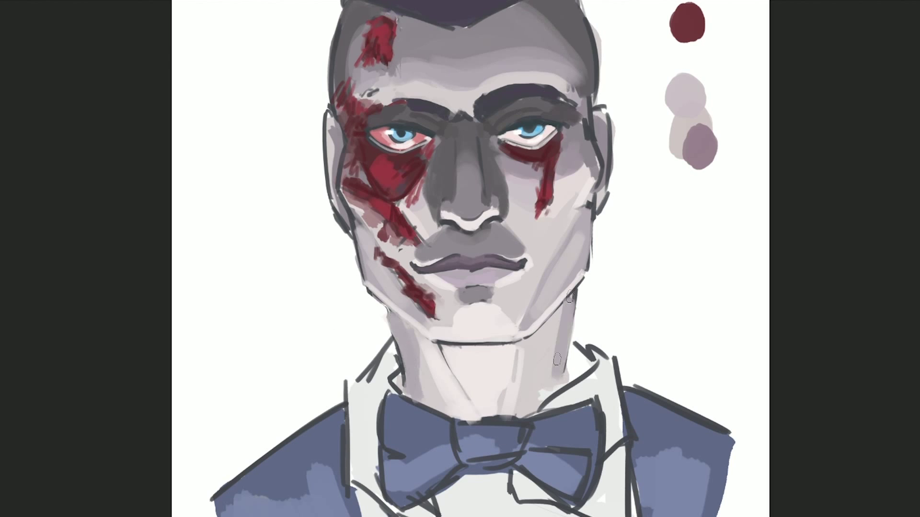
{"action": "left_click_drag", "start_coordinate": [557, 383], "coordinate": [572, 348]}
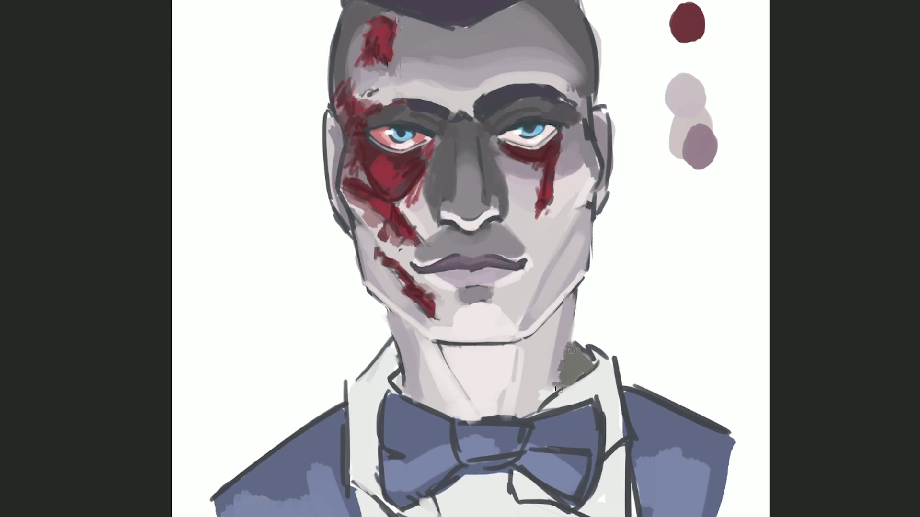
{"action": "left_click_drag", "start_coordinate": [393, 369], "coordinate": [378, 393]}
{"action": "left_click_drag", "start_coordinate": [575, 355], "coordinate": [603, 393]}
{"action": "left_click_drag", "start_coordinate": [378, 456], "coordinate": [373, 503]}
Step: Paint lighter and darker blue shading across the bow tie and both jacket shoulders
{"action": "scroll", "coordinate": [419, 317], "scroll_direction": "down", "scroll_amount": 3}
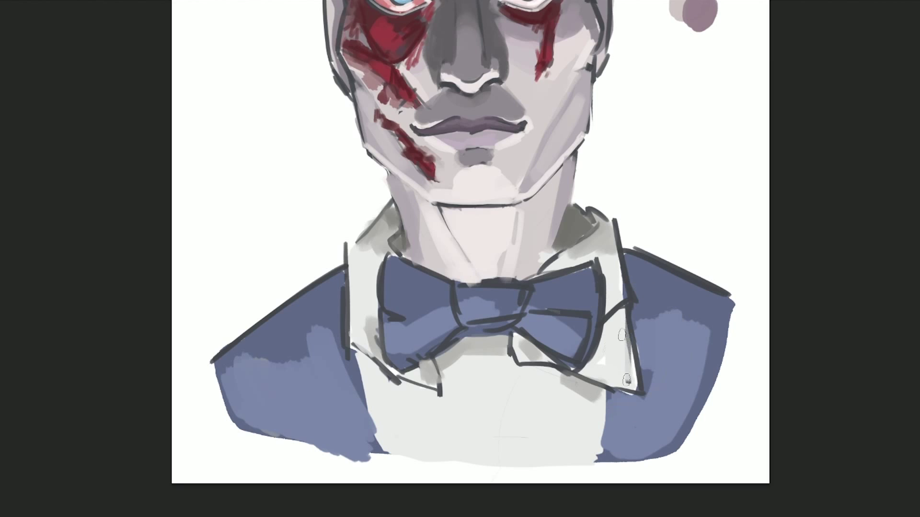
{"action": "left_click_drag", "start_coordinate": [395, 326], "coordinate": [585, 336]}
{"action": "left_click_drag", "start_coordinate": [464, 292], "coordinate": [590, 302]}
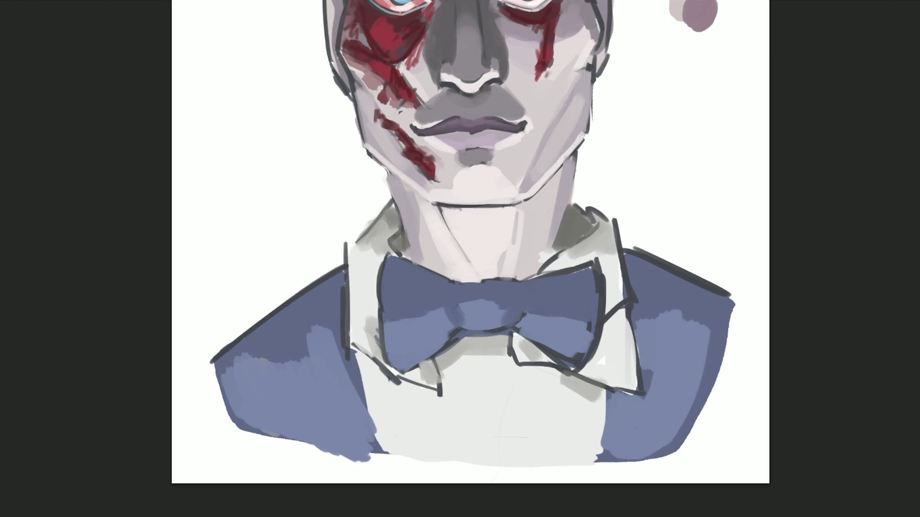
{"action": "left_click_drag", "start_coordinate": [388, 268], "coordinate": [594, 287]}
{"action": "left_click_drag", "start_coordinate": [408, 335], "coordinate": [556, 345]}
{"action": "left_click_drag", "start_coordinate": [220, 360], "coordinate": [340, 278]}
{"action": "left_click_drag", "start_coordinate": [623, 254], "coordinate": [730, 302]}
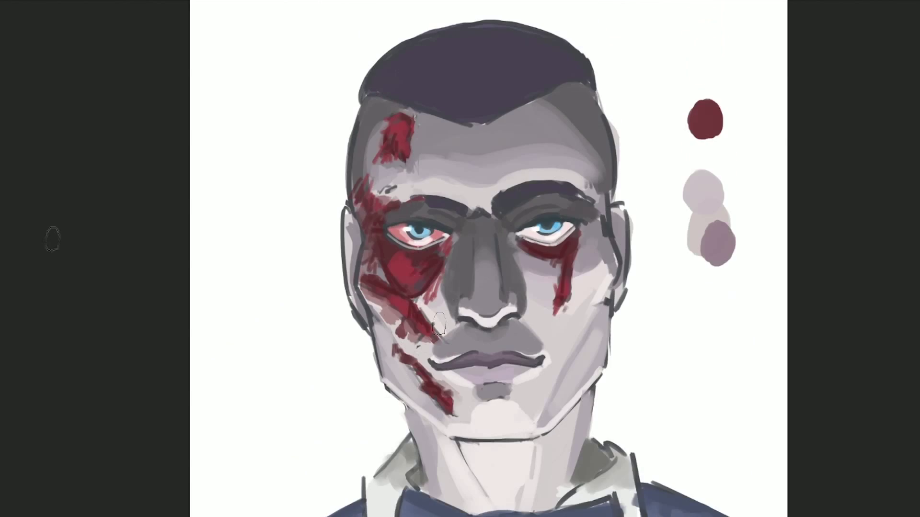
Step: Darken the hair, right eyebrow, area above the right eye, and right jaw edge
{"action": "left_click_drag", "start_coordinate": [374, 89], "coordinate": [440, 40]}
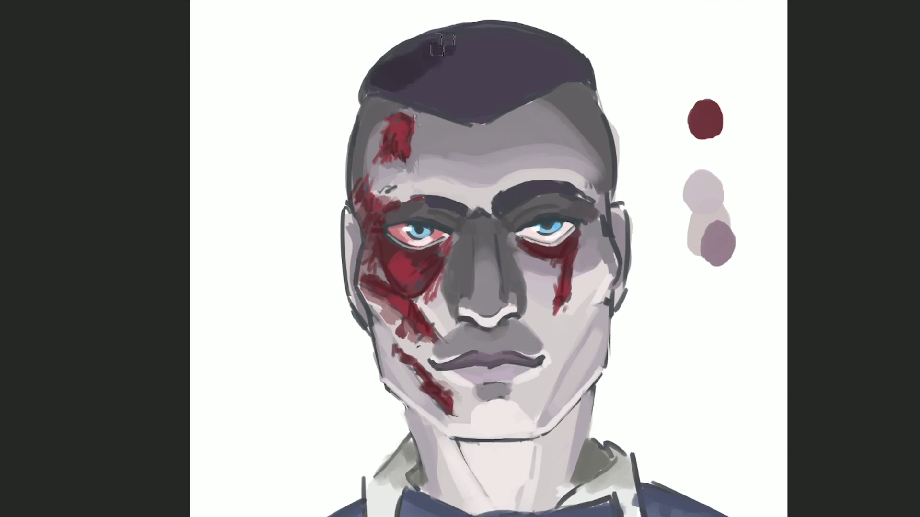
{"action": "left_click_drag", "start_coordinate": [383, 72], "coordinate": [582, 24]}
{"action": "left_click_drag", "start_coordinate": [398, 110], "coordinate": [501, 55]}
{"action": "left_click_drag", "start_coordinate": [496, 208], "coordinate": [579, 187]}
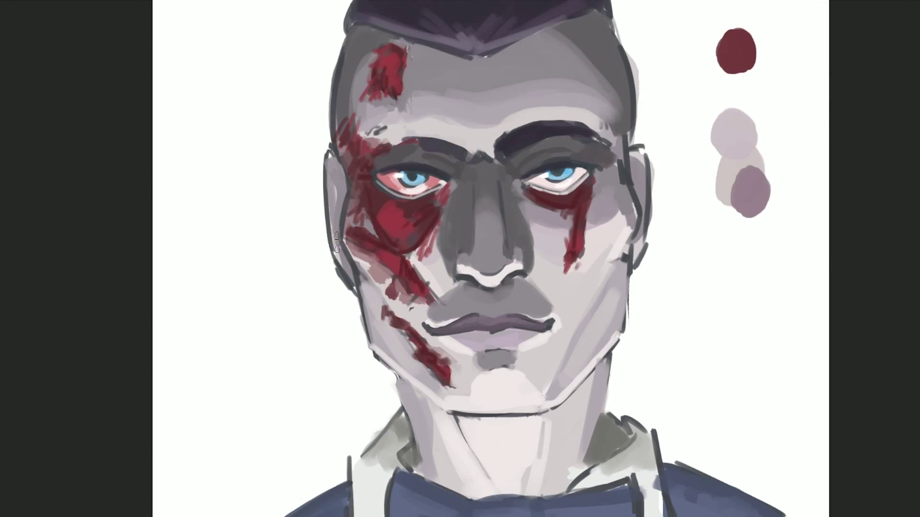
{"action": "left_click_drag", "start_coordinate": [634, 153], "coordinate": [637, 261]}
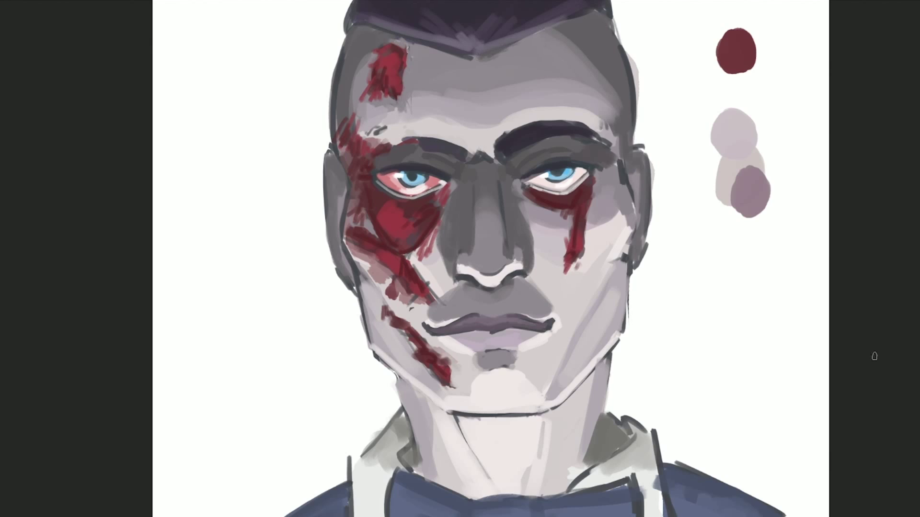